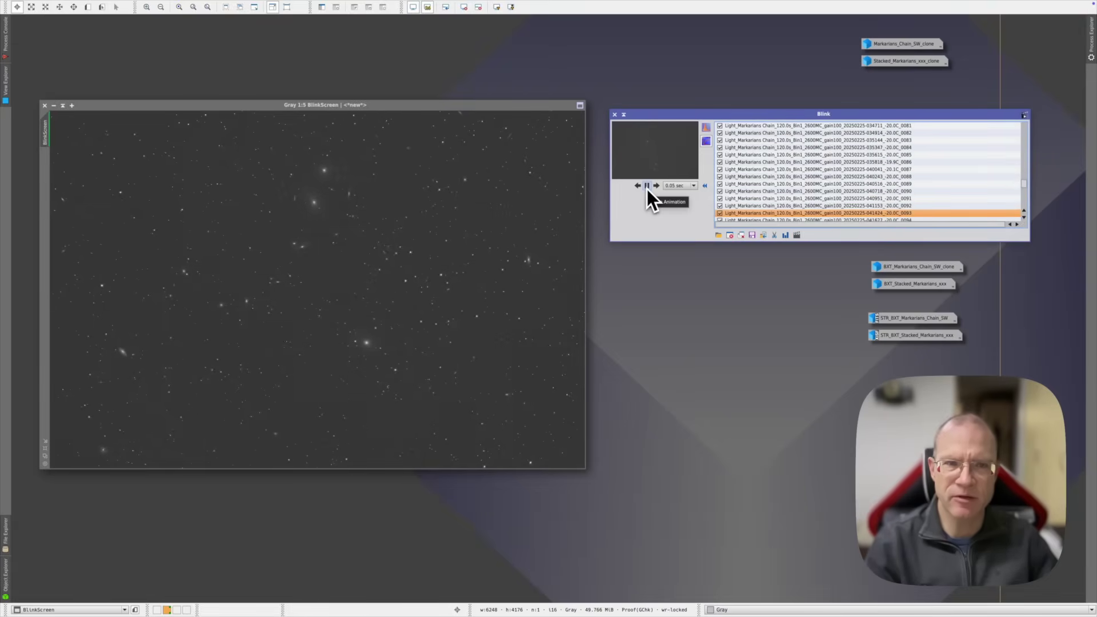
# Stop the animation on trailed frame 0098, then replay the subframes starting from 0001.
pyautogui.click(647, 185)
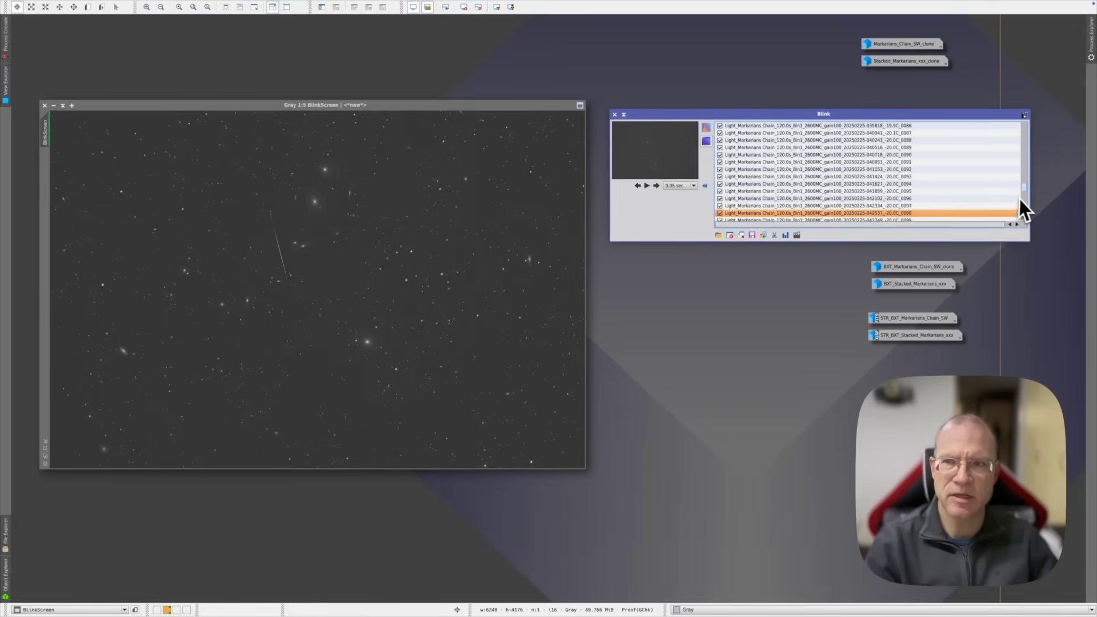
pyautogui.moveTo(1023, 187); pyautogui.dragTo(1027, 122)
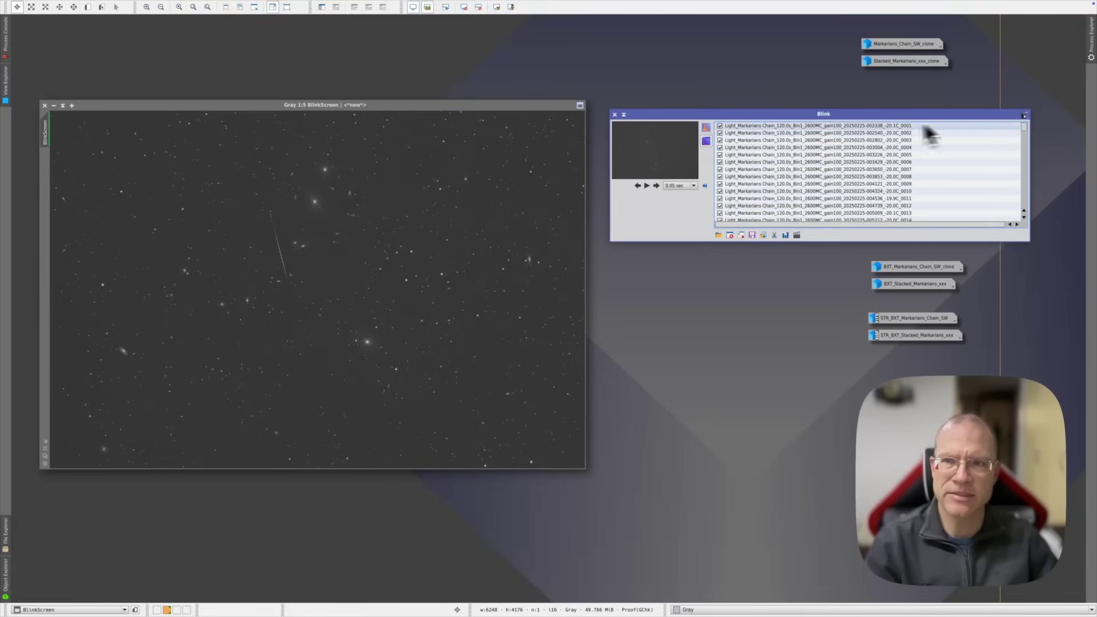
pyautogui.click(850, 127)
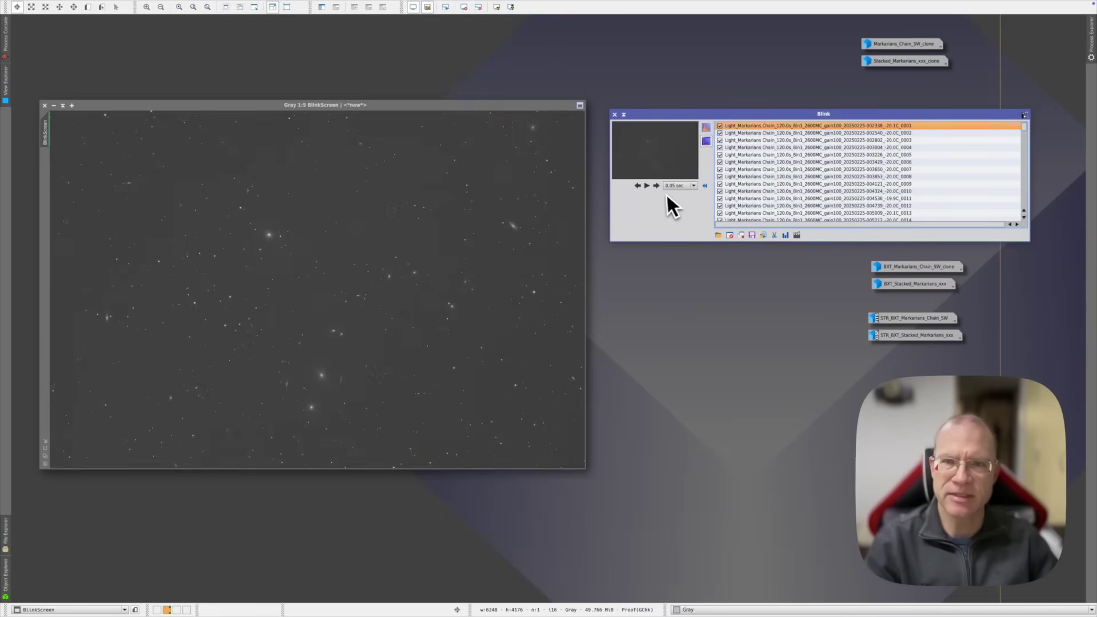
pyautogui.click(648, 186)
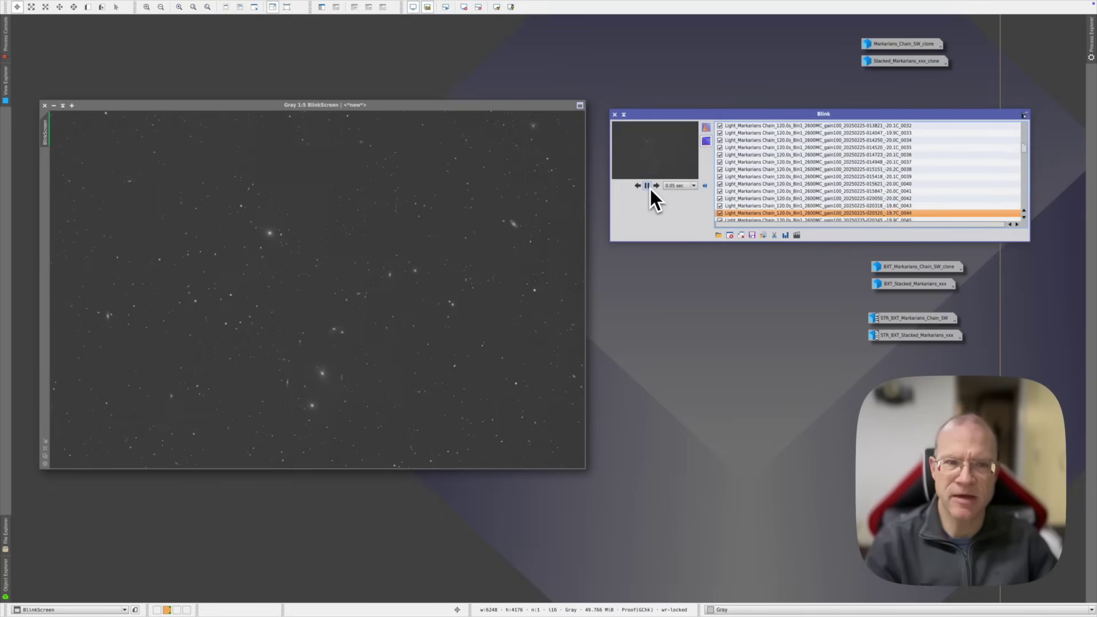
pyautogui.click(650, 189)
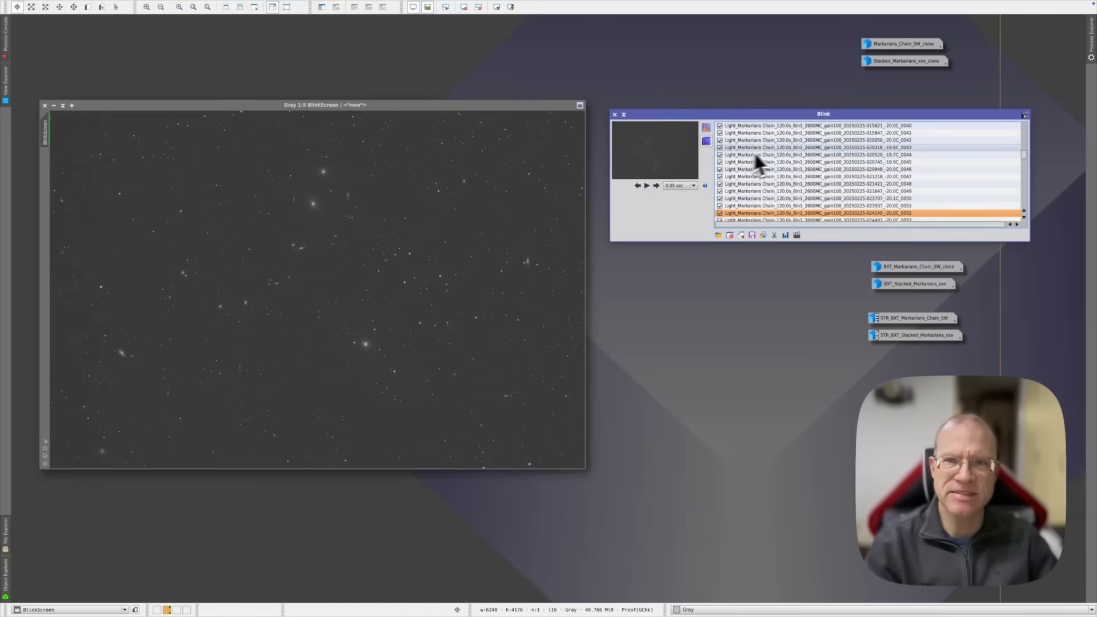
# Display subframe 0017 from the Blink list for inspection.
pyautogui.scroll(16, 790, 169)
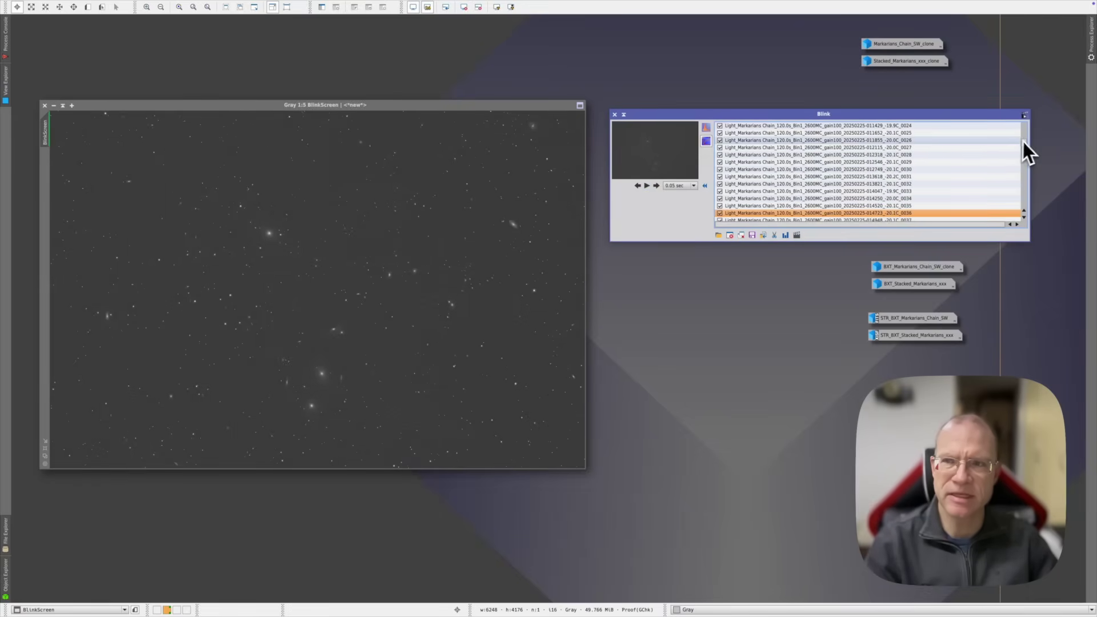
pyautogui.scroll(5, 1023, 143)
pyautogui.click(894, 146)
pyautogui.click(948, 170)
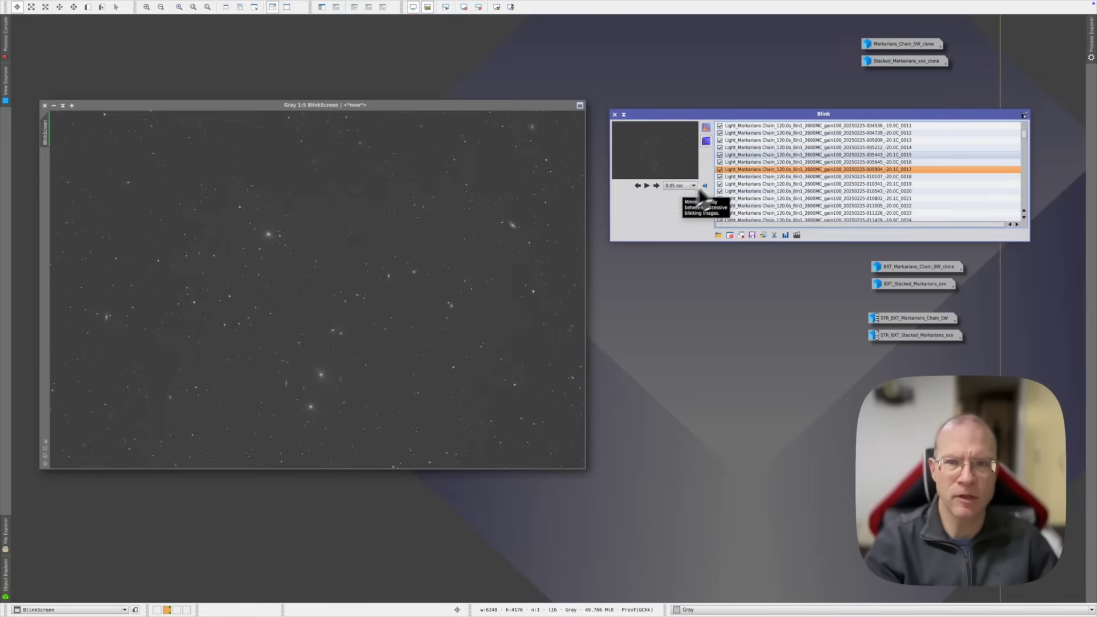
# Step through early subframes with arrow keys, replay until 0039, then display subframe 0025.
pyautogui.press('Up')
pyautogui.press('Up')
pyautogui.press('Up')
pyautogui.press('Up')
pyautogui.press('Up')
pyautogui.press('Up')
pyautogui.press('Up')
pyautogui.press('Up')
pyautogui.press('Up')
pyautogui.press('Up')
pyautogui.press('Up')
pyautogui.press('Up')
pyautogui.press('Up')
pyautogui.press('Up')
pyautogui.press('Up')
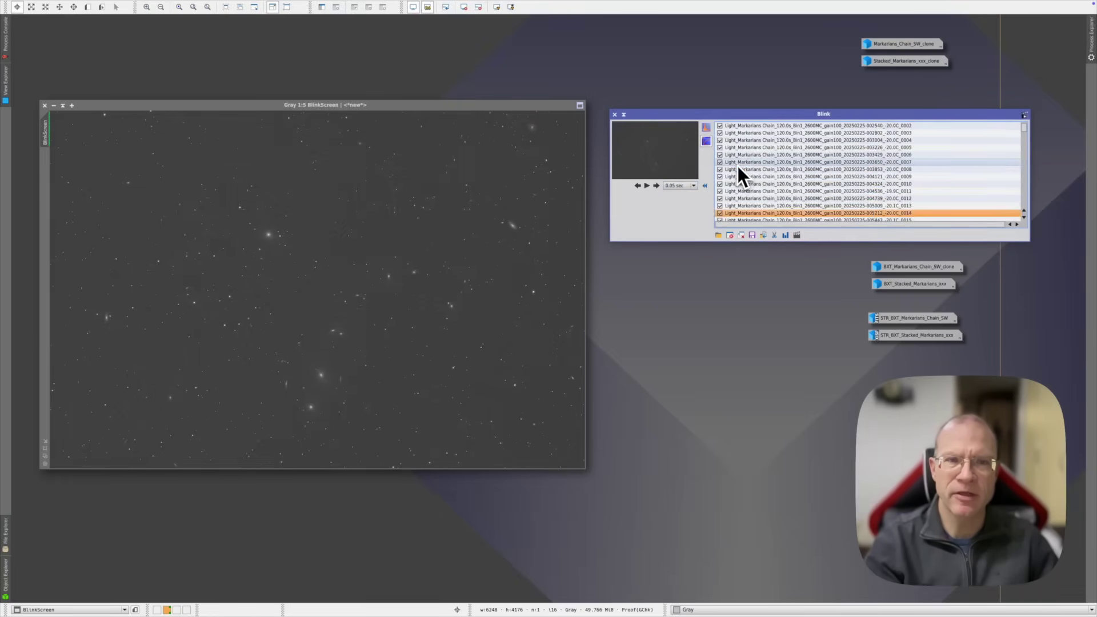
pyautogui.press('Down')
pyautogui.press('Down')
pyautogui.press('Down')
pyautogui.press('Down')
pyautogui.press('Down')
pyautogui.press('Down')
pyautogui.press('Down')
pyautogui.press('Down')
pyautogui.press('Down')
pyautogui.press('Down')
pyautogui.press('Down')
pyautogui.press('Down')
pyautogui.press('Down')
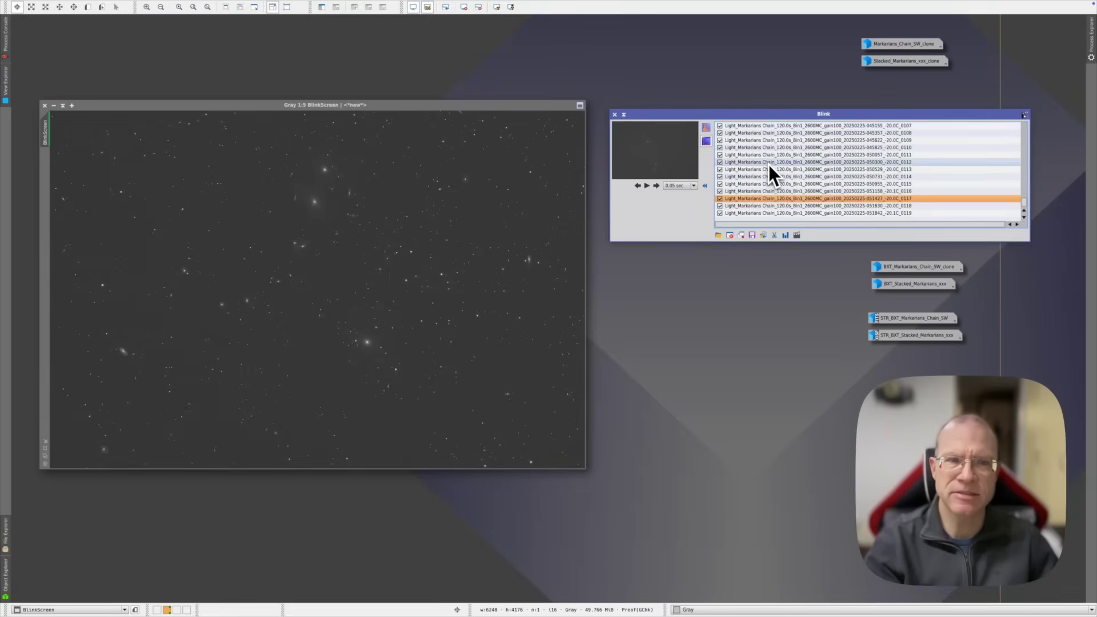
pyautogui.click(647, 186)
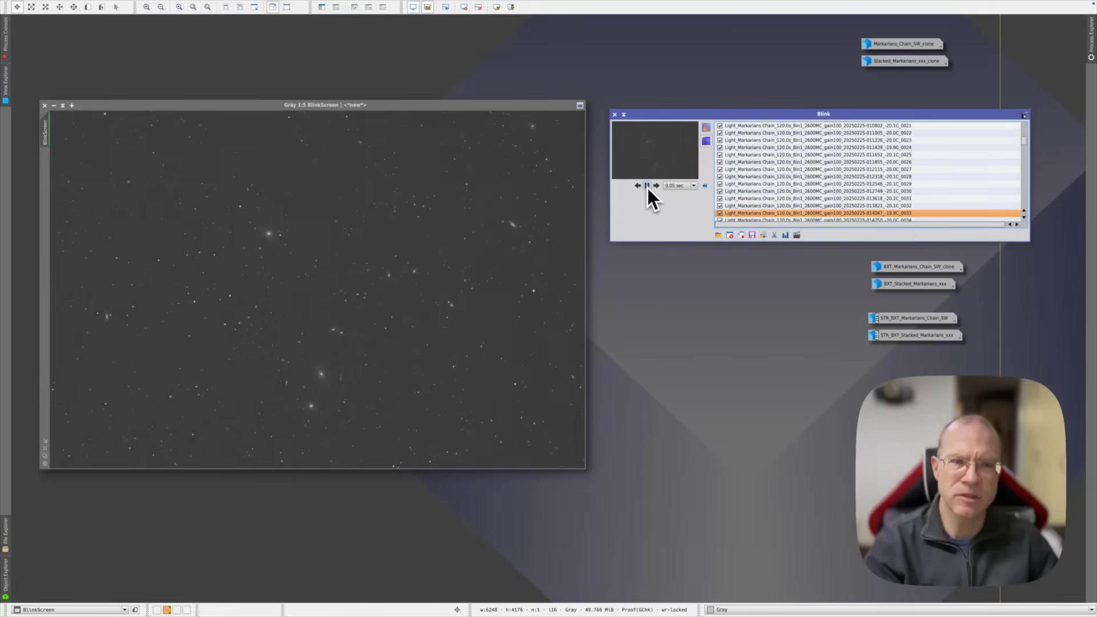
pyautogui.click(647, 187)
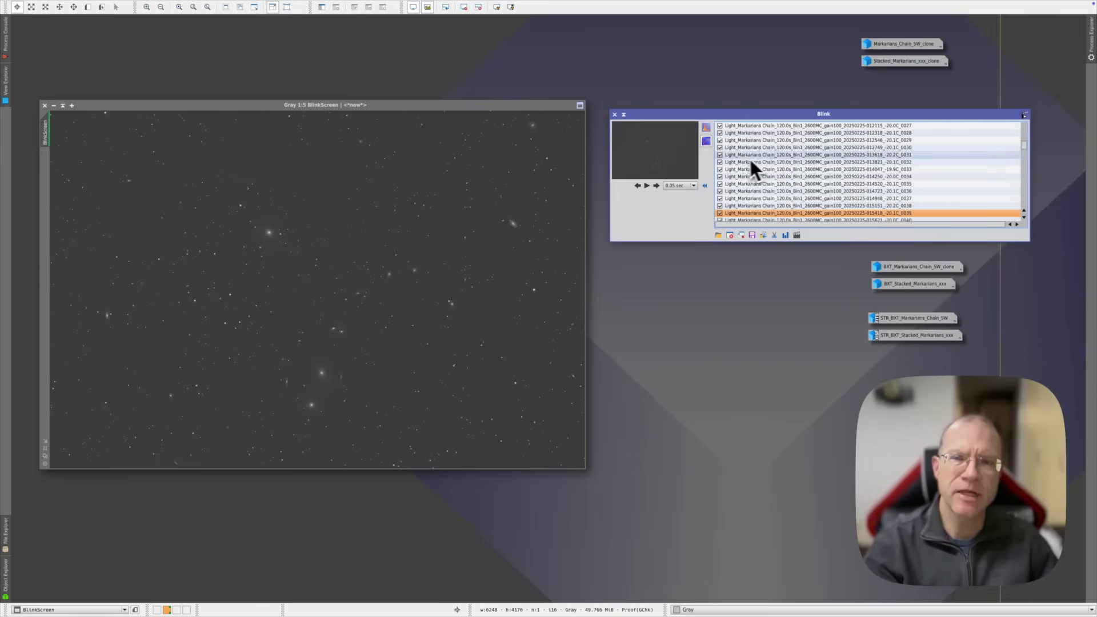
pyautogui.scroll(2, 769, 144)
pyautogui.click(769, 141)
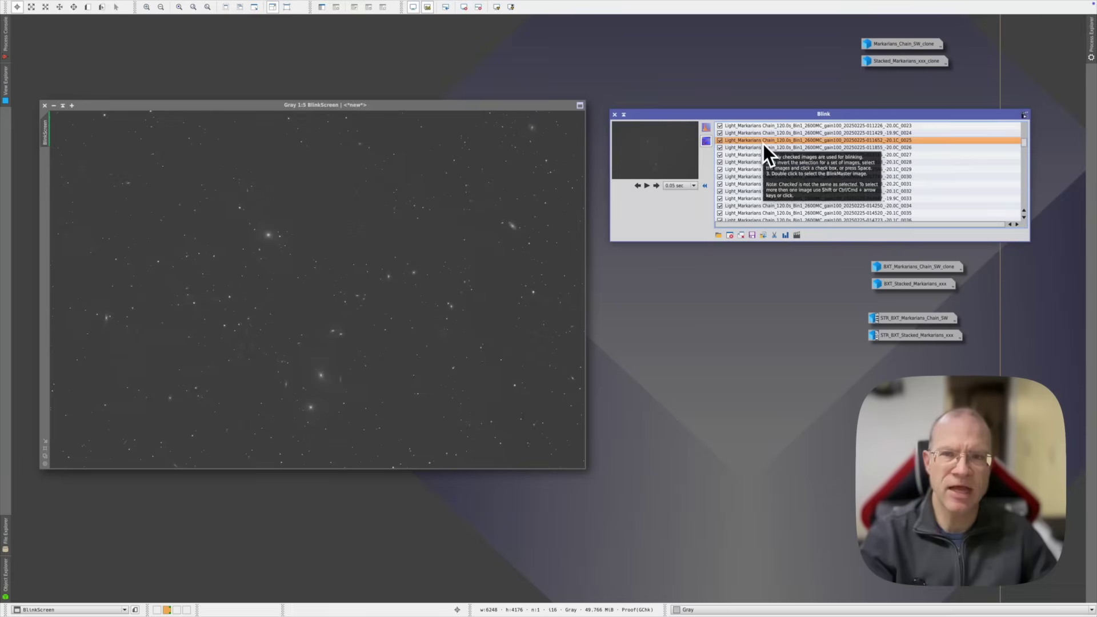
# Check subframes 0030, 0033 and 0017, then replay the animation, stopping at 0049.
pyautogui.click(758, 177)
pyautogui.click(760, 197)
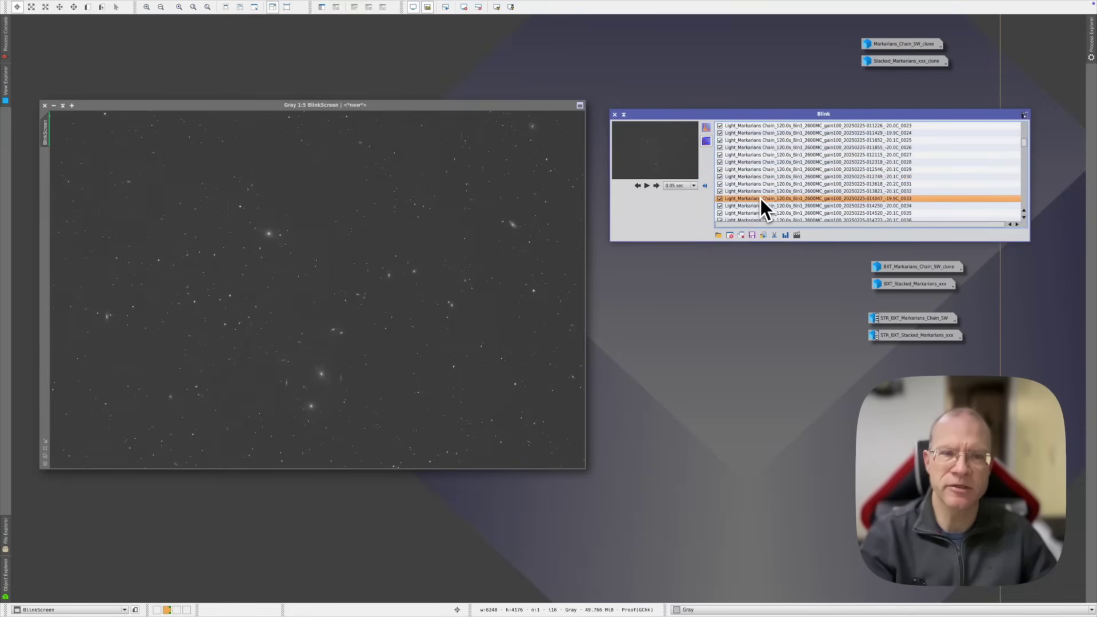
pyautogui.scroll(2, 759, 135)
pyautogui.click(760, 126)
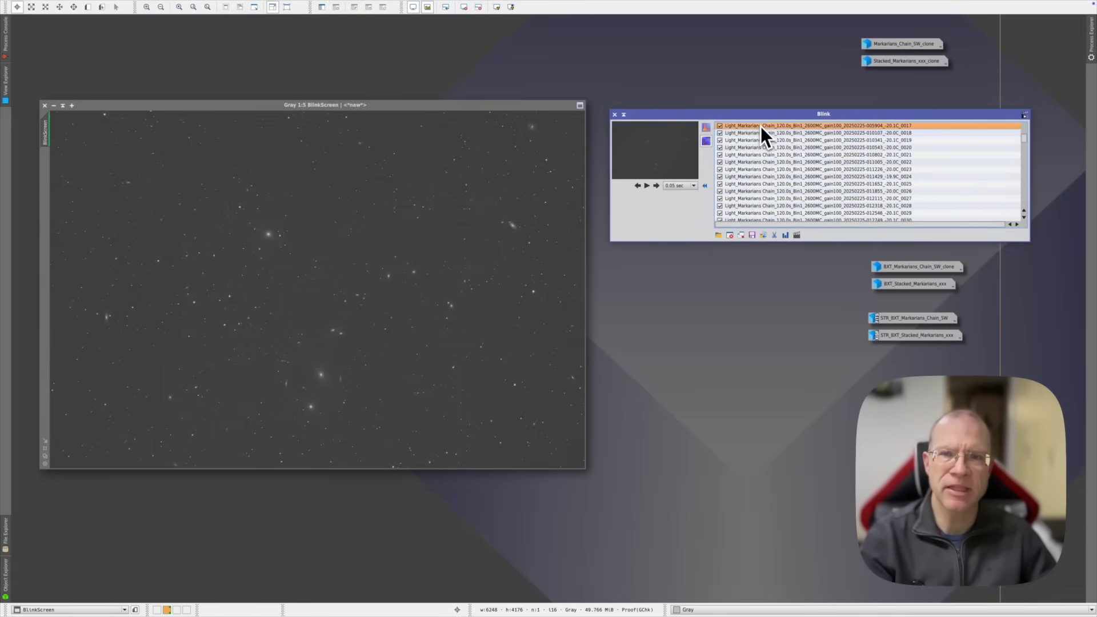
pyautogui.click(647, 187)
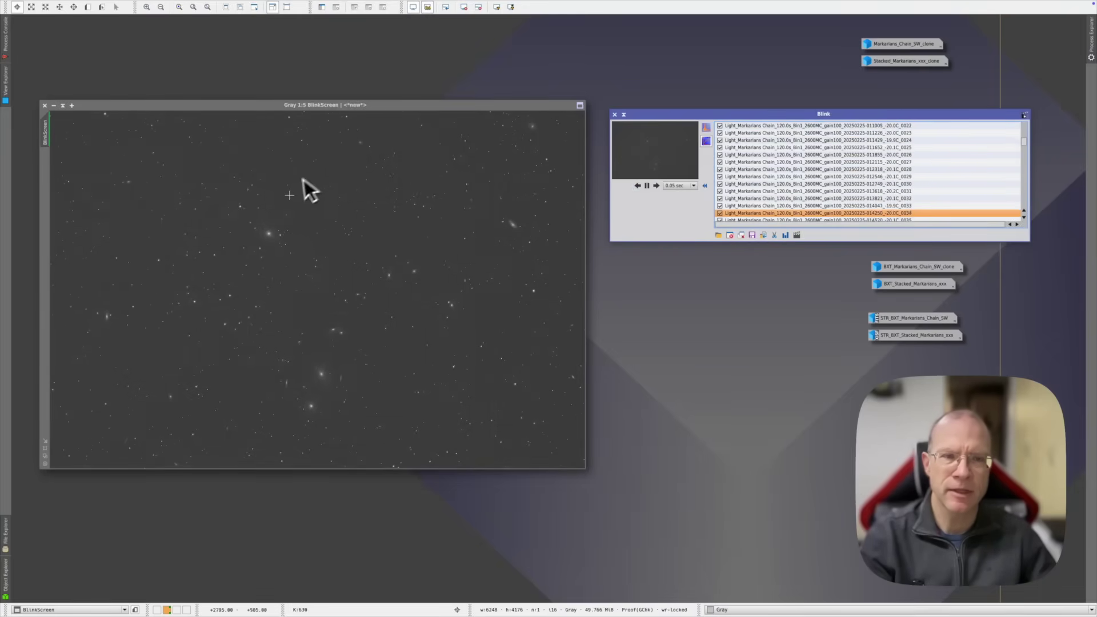
pyautogui.click(647, 185)
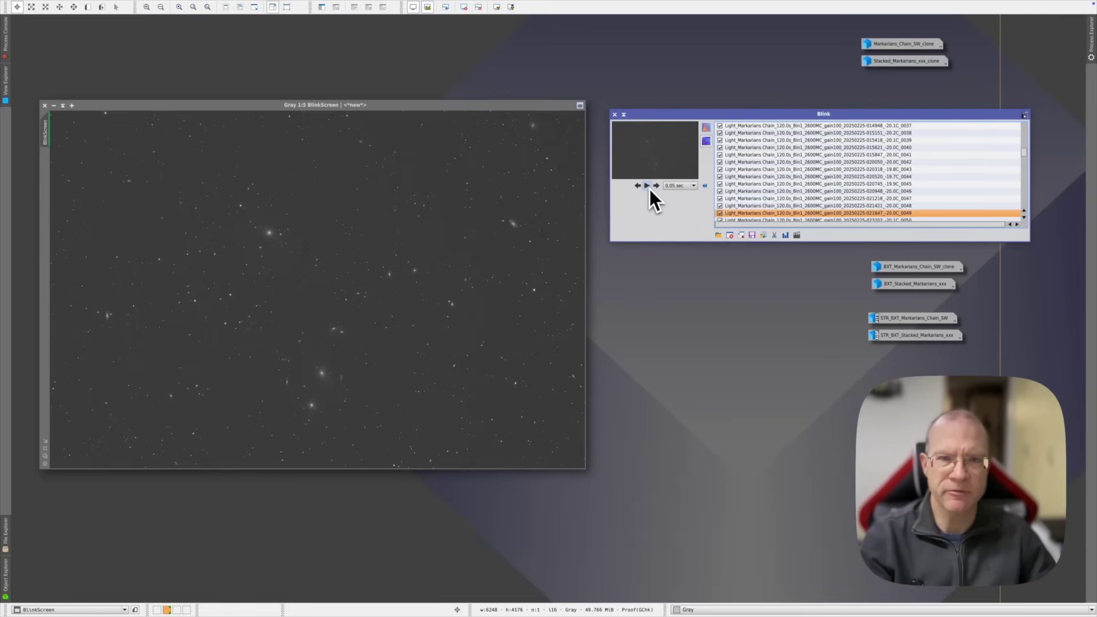
# Close the Blink tool and its BlinkScreen image, then bring Astro Pixel Processor forward.
pyautogui.click(615, 115)
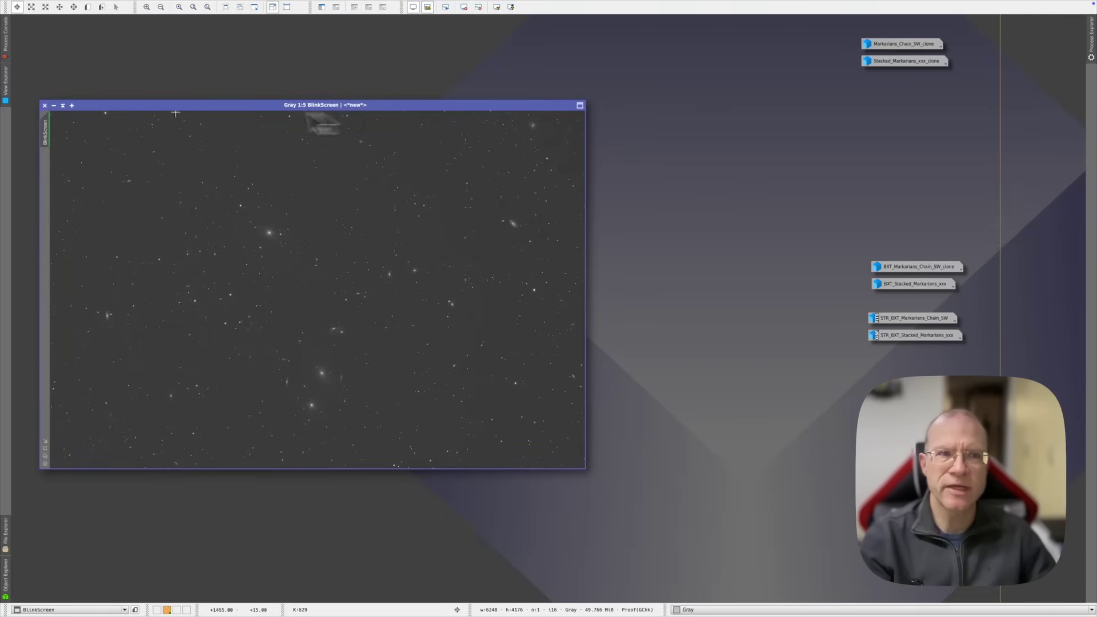
pyautogui.click(45, 106)
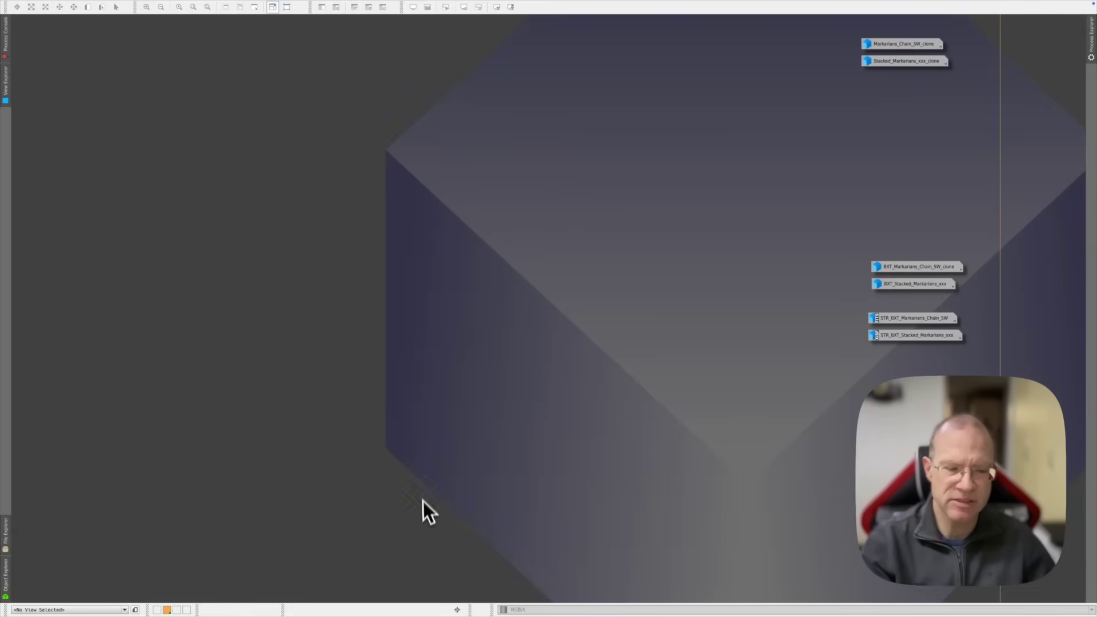
pyautogui.click(416, 611)
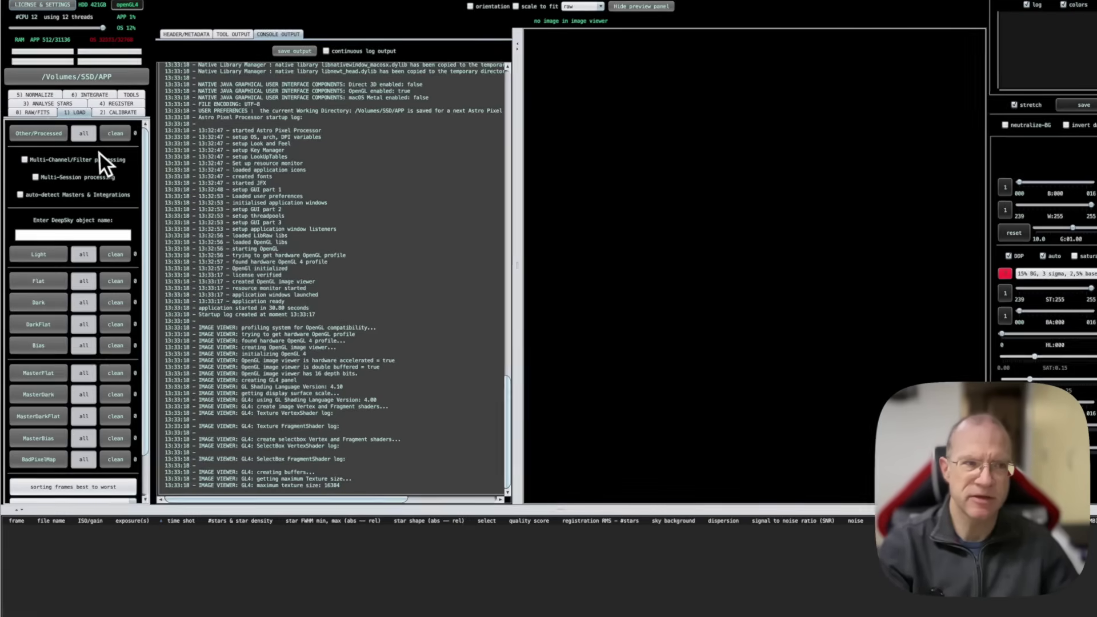
# On the 6) INTEGRATE tab, set lights to stack to 70%.
pyautogui.click(86, 95)
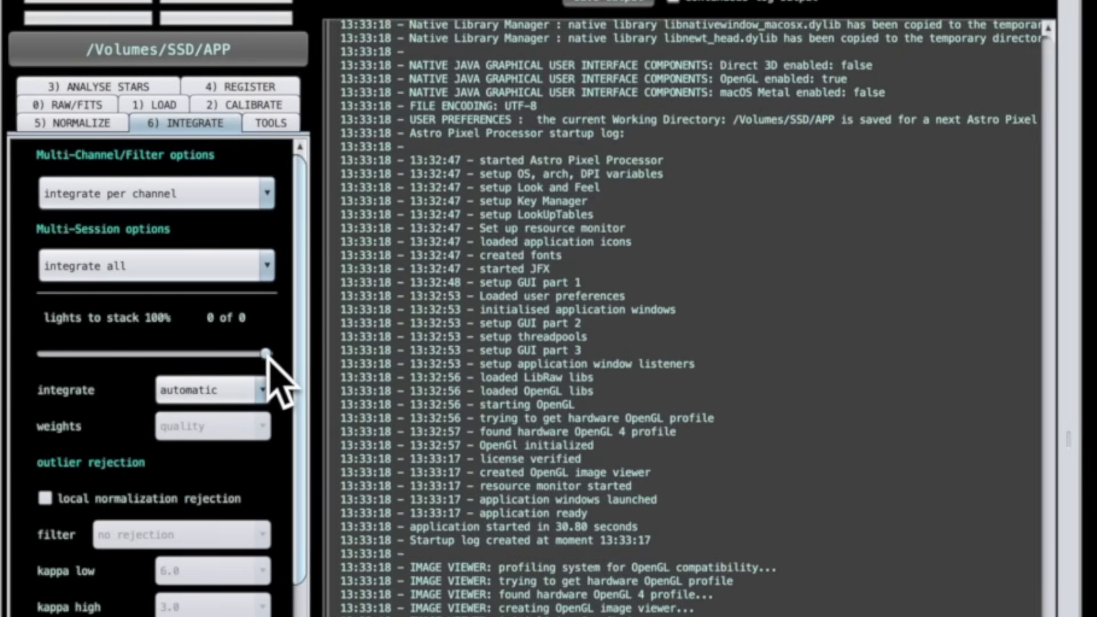
pyautogui.moveTo(267, 359)
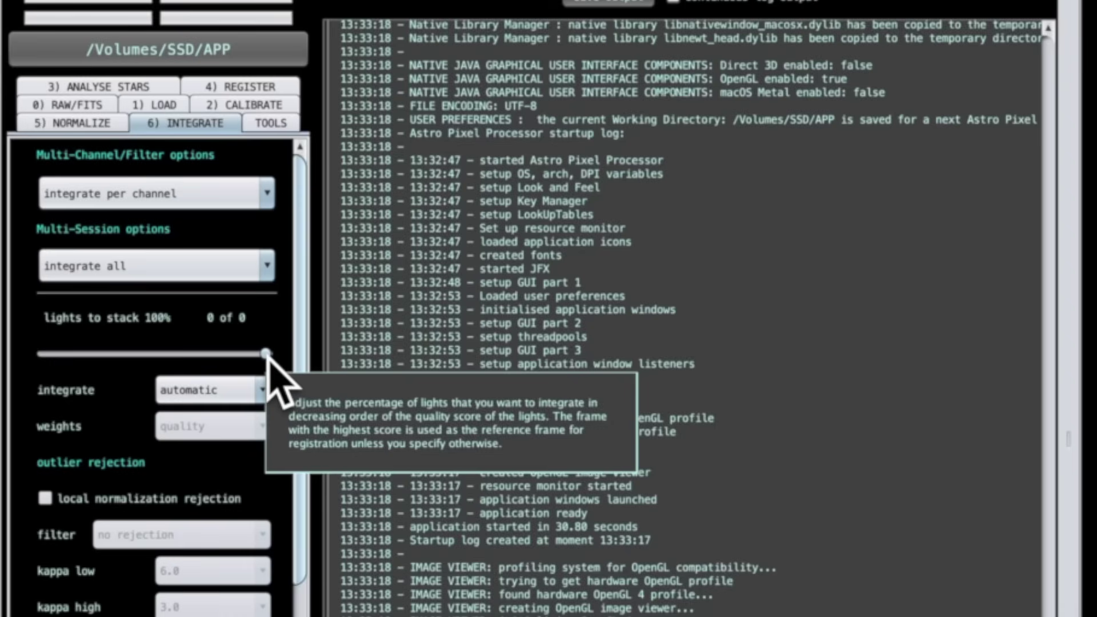
pyautogui.moveTo(266, 354); pyautogui.dragTo(201, 360)
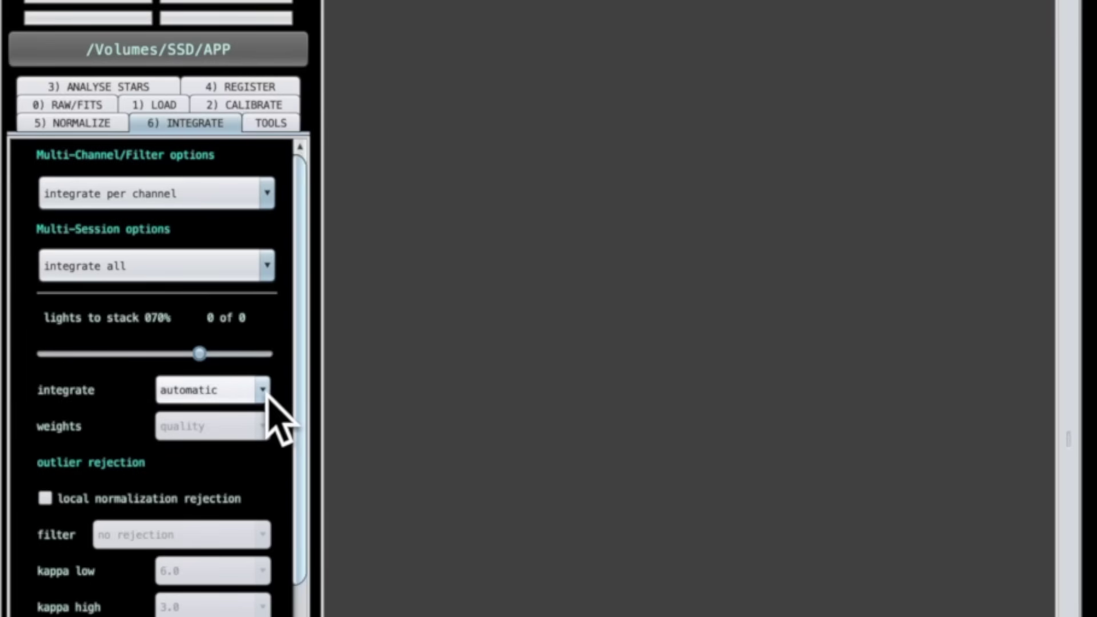
pyautogui.moveTo(267, 395)
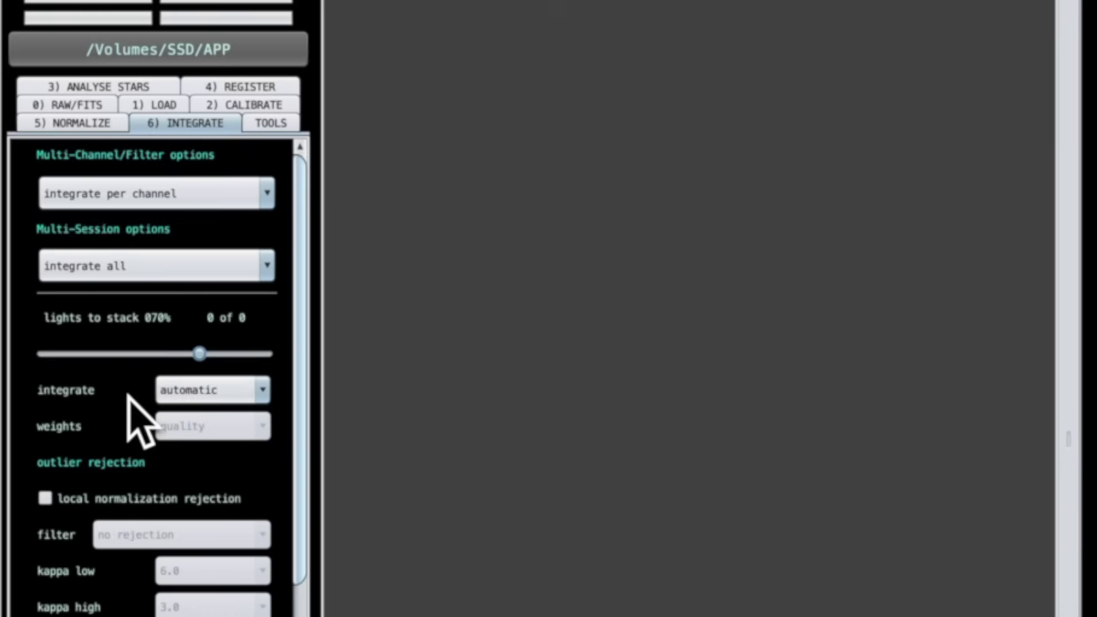
# Set the integrate method to average and the weights to star shape.
pyautogui.click(264, 394)
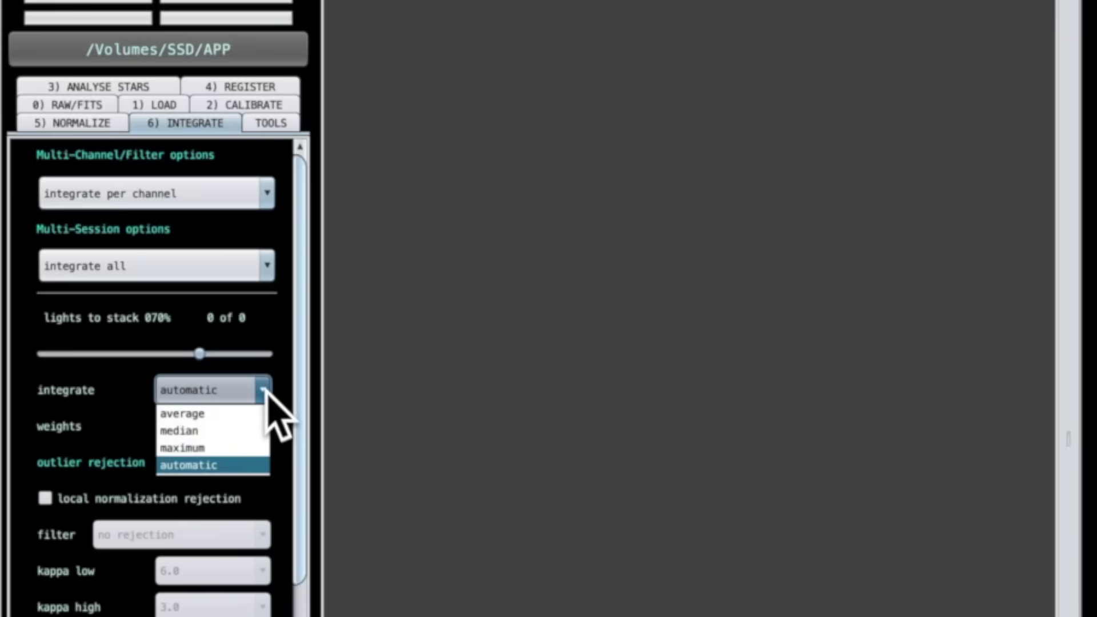
pyautogui.click(217, 415)
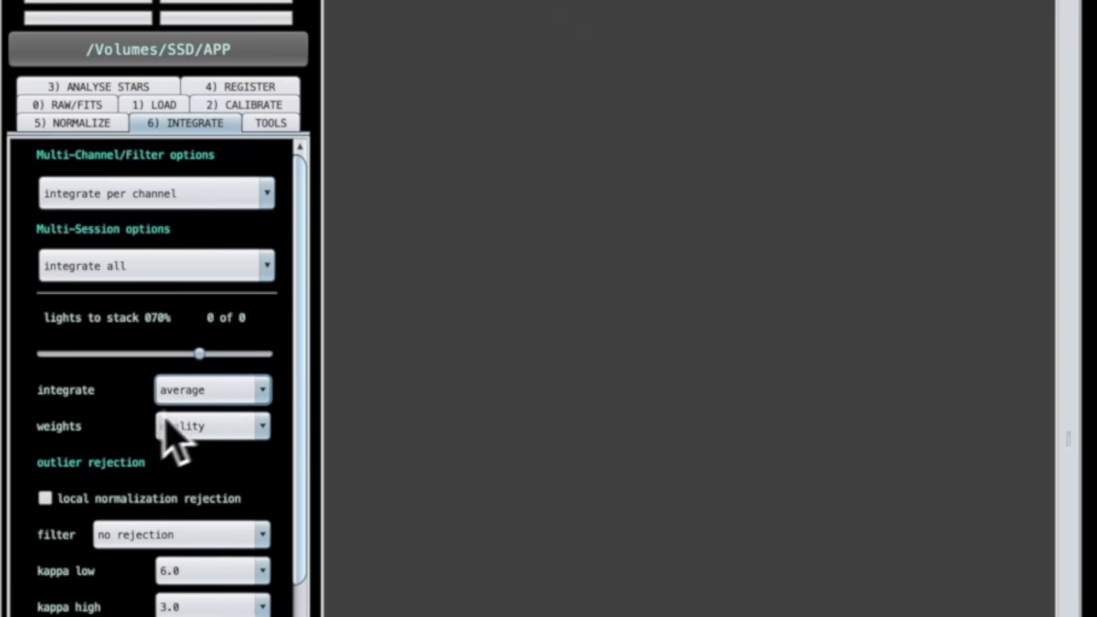
pyautogui.click(264, 428)
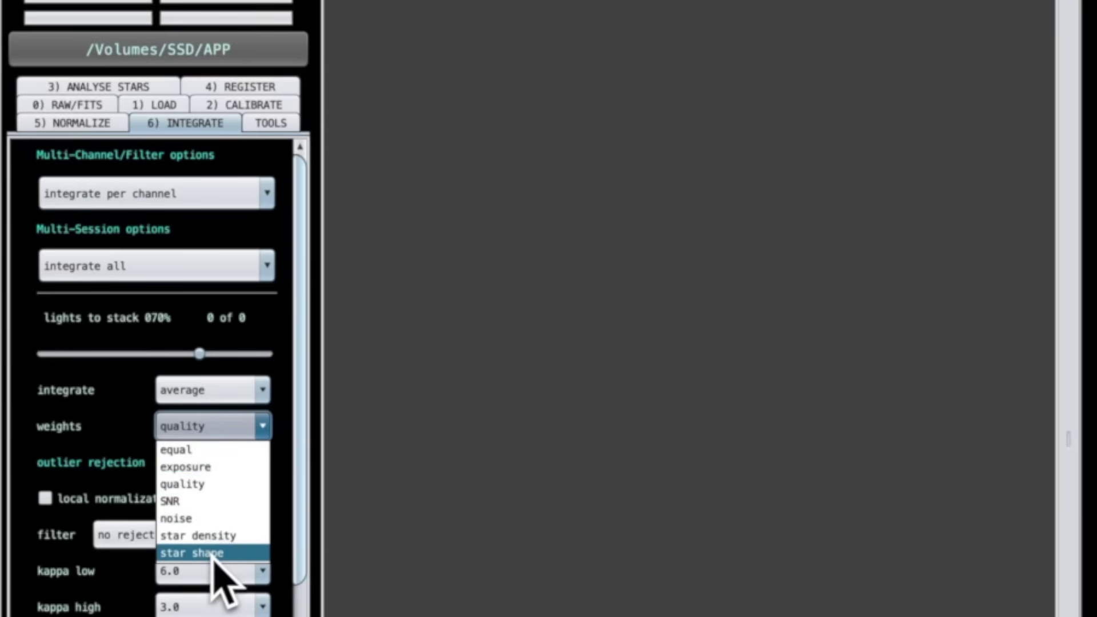
pyautogui.click(213, 553)
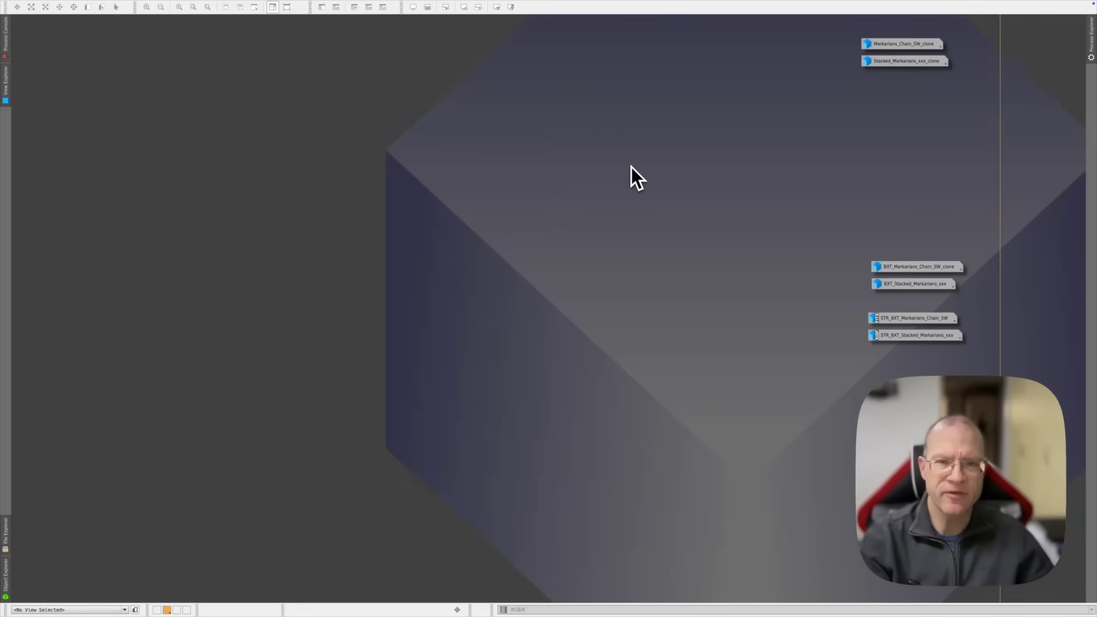
# Open Markarians_Chain_SW_clone and align its window exactly over Stacked_Markarians_xxx_clone.
pyautogui.doubleClick(902, 44)
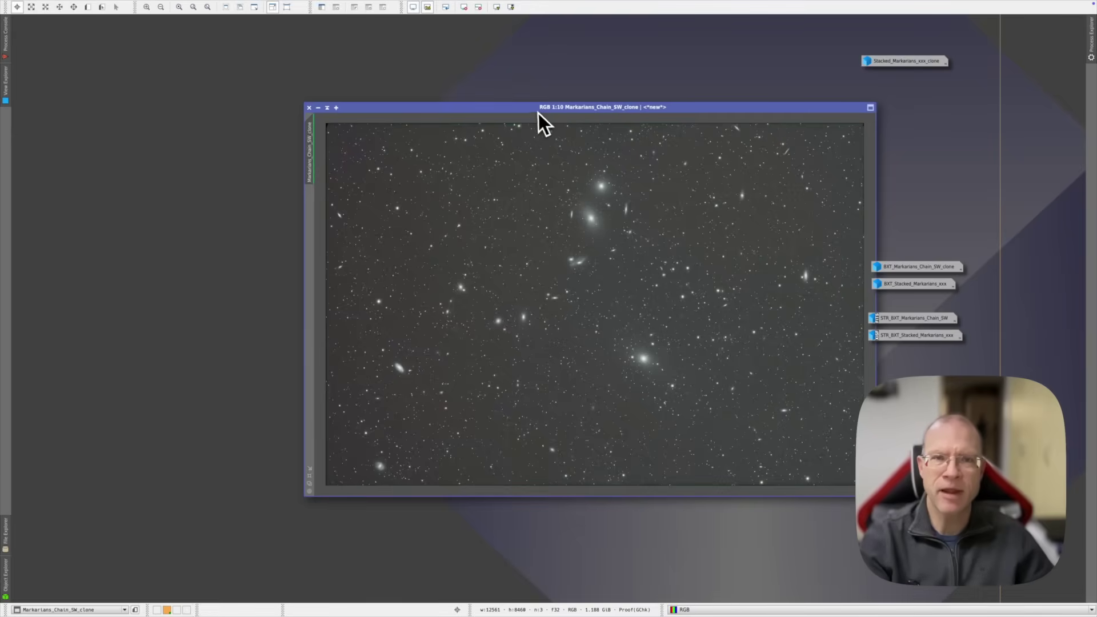
pyautogui.moveTo(538, 113); pyautogui.dragTo(373, 110)
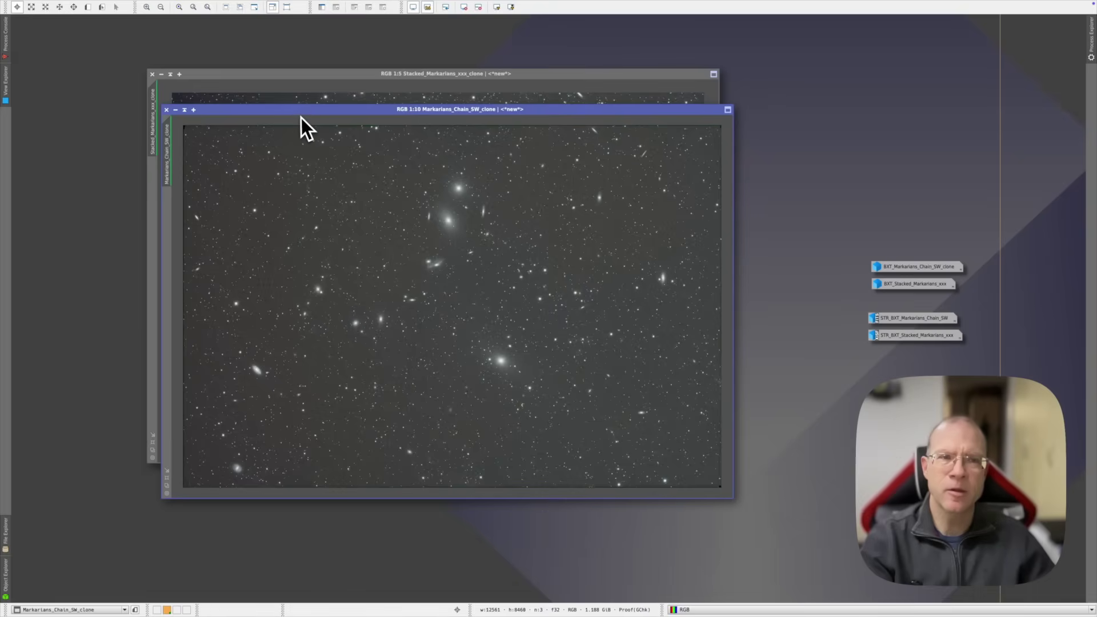
pyautogui.moveTo(300, 112); pyautogui.dragTo(283, 78)
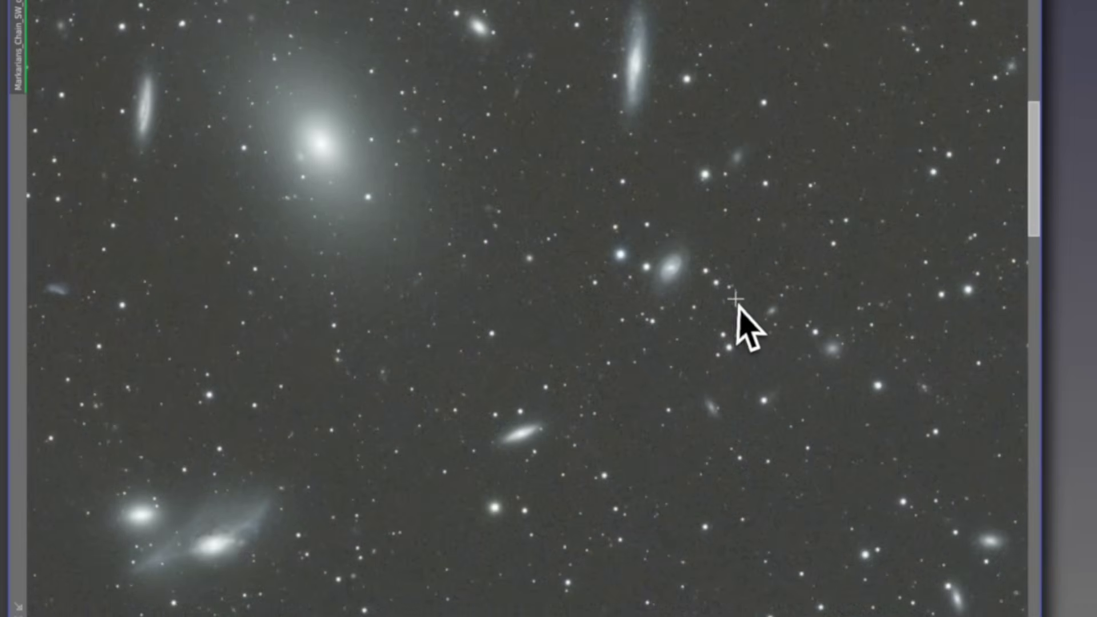
# Flip between the full-integration stack and the APP stack with Ctrl+Tab.
pyautogui.hotkey('ctrl', 'Tab')
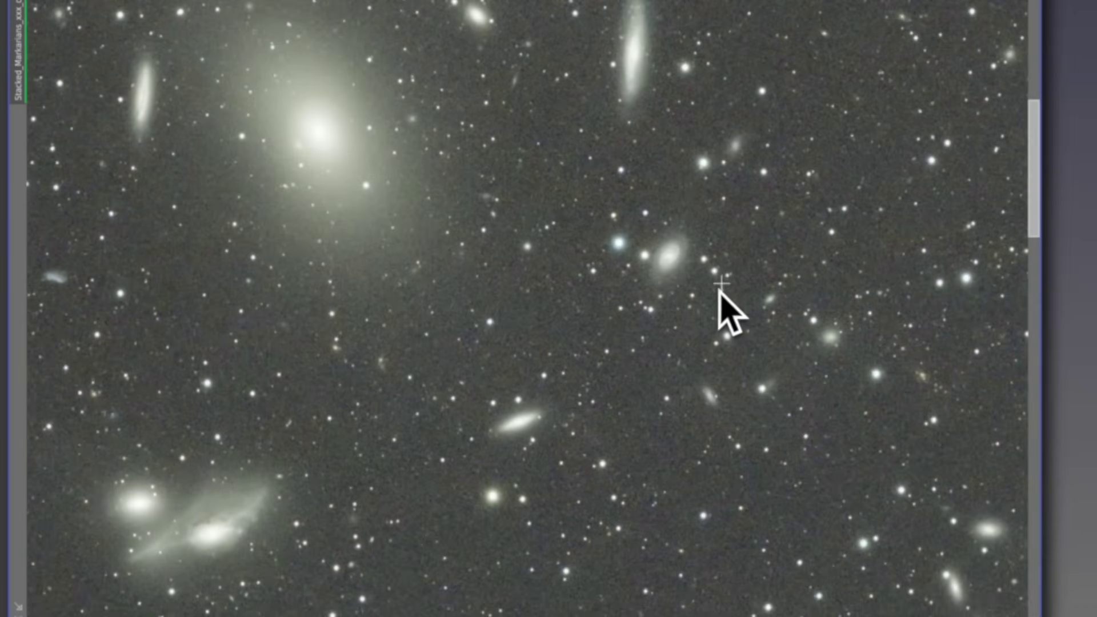
pyautogui.hotkey('ctrl', 'Tab')
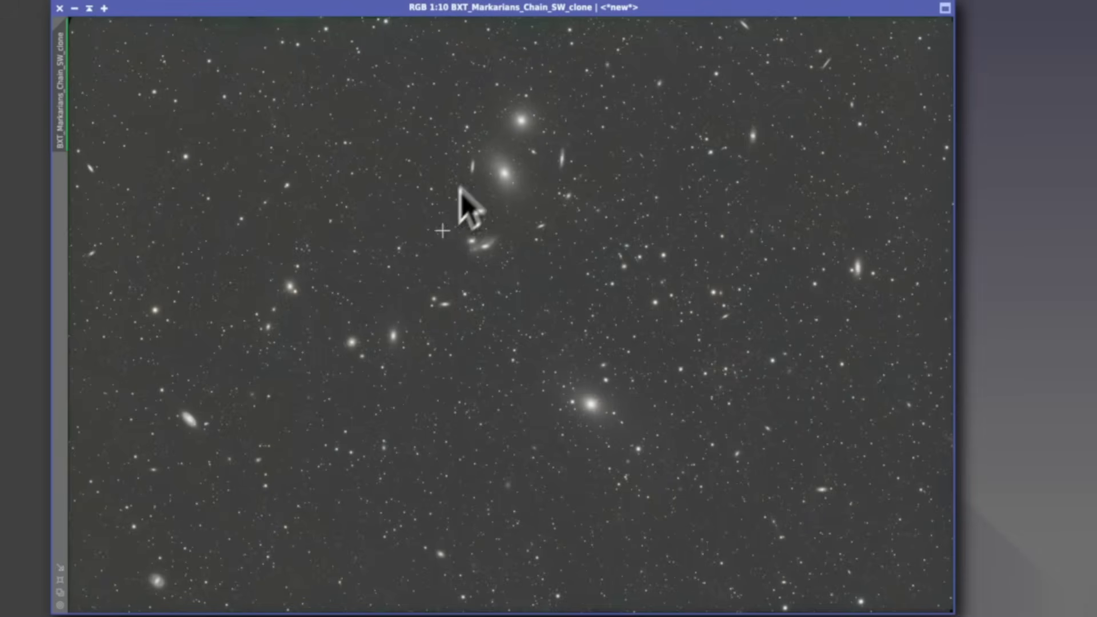
# Zoom to 1:2 on the central galaxies and flip between the two BXT images.
pyautogui.scroll(8, 429, 252)
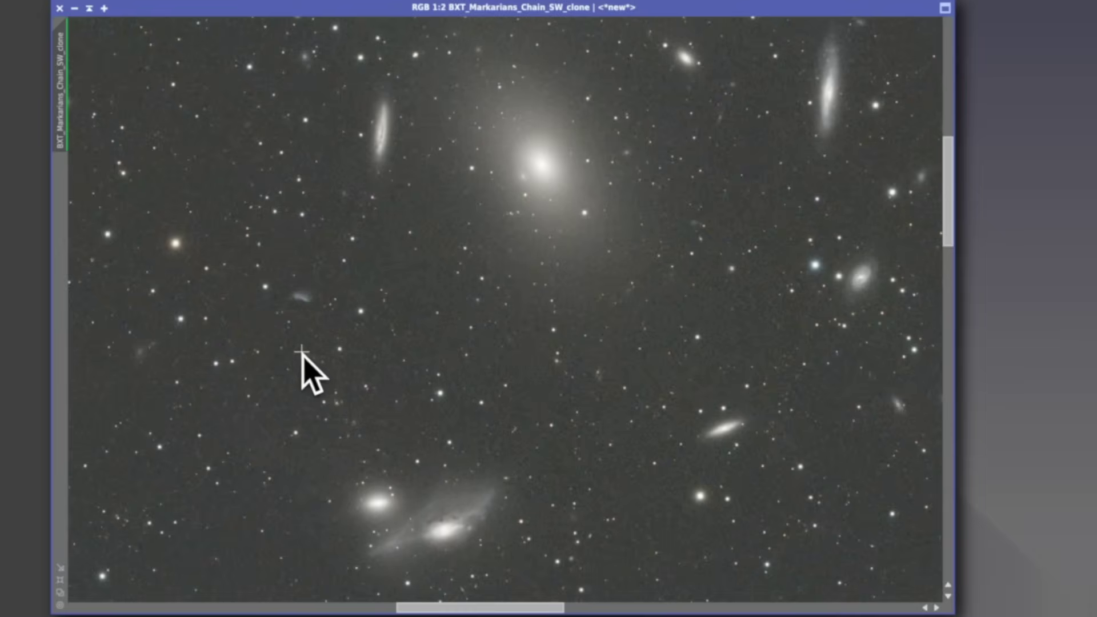
pyautogui.hotkey('ctrl', 'Tab')
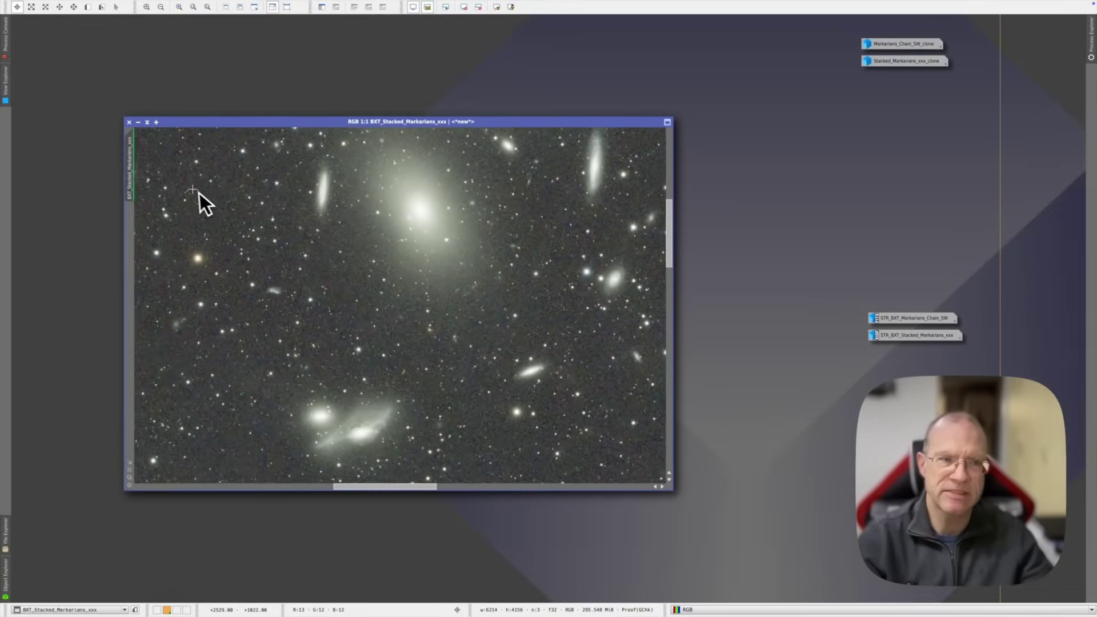
pyautogui.hotkey('ctrl', 'Tab')
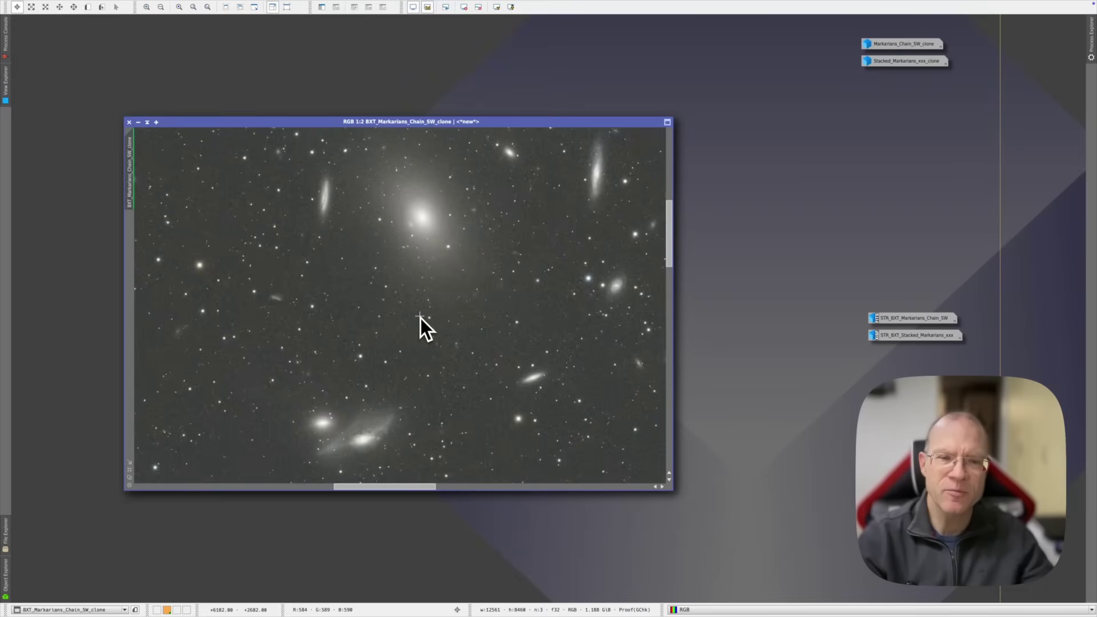
pyautogui.hotkey('ctrl', 'Tab')
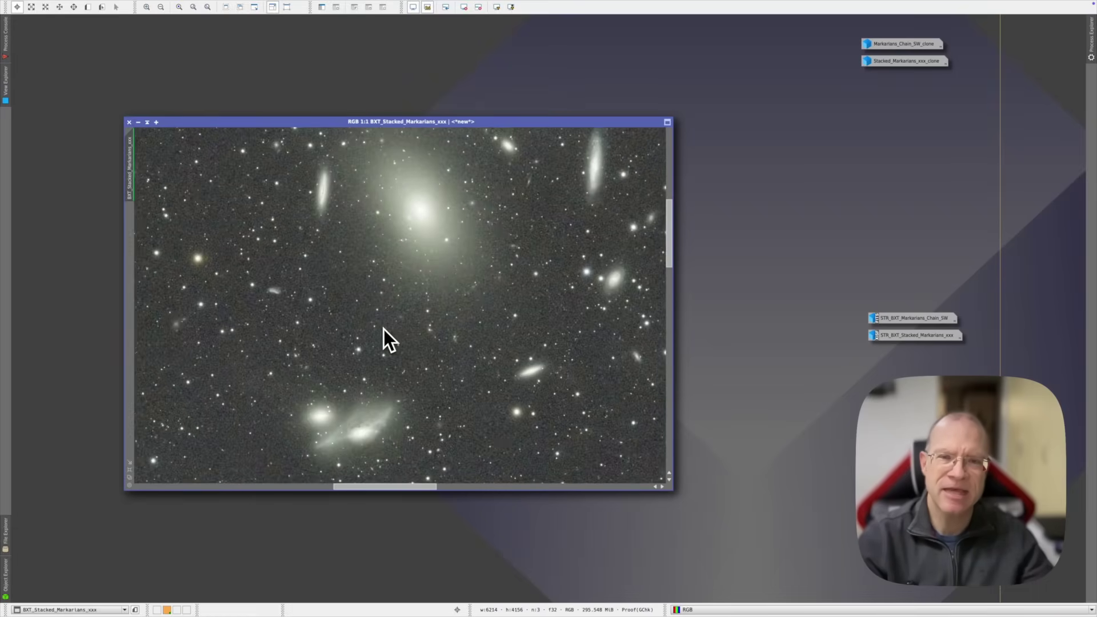
pyautogui.hotkey('ctrl', 'Tab')
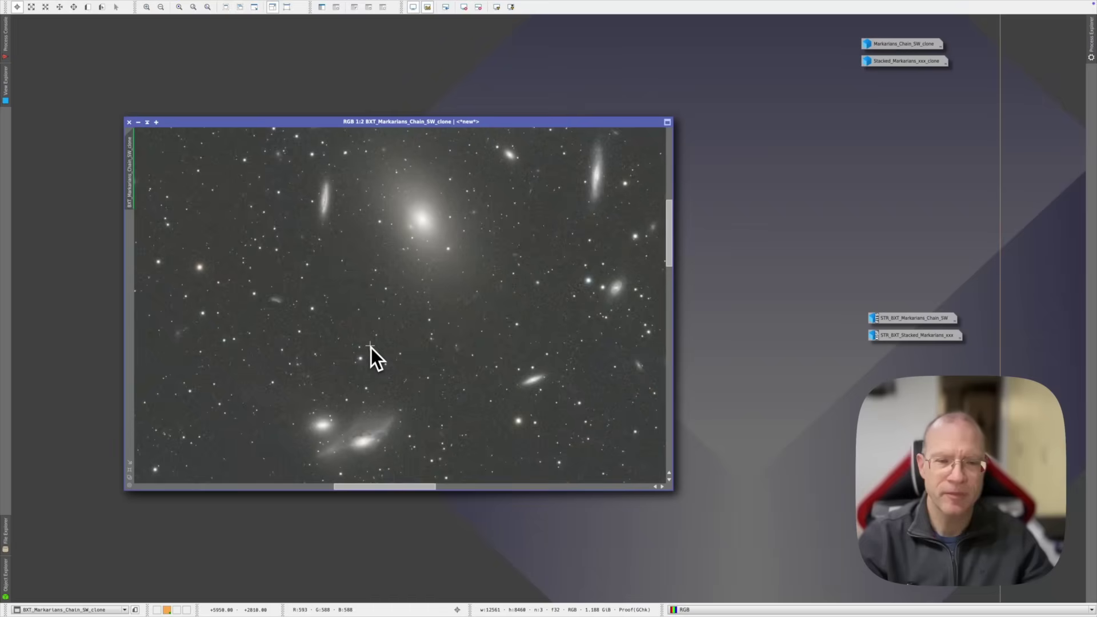
# Iconize BXT_Markarians_Chain_SW_clone and open the STR_BXT images of both stacks.
pyautogui.click(138, 122)
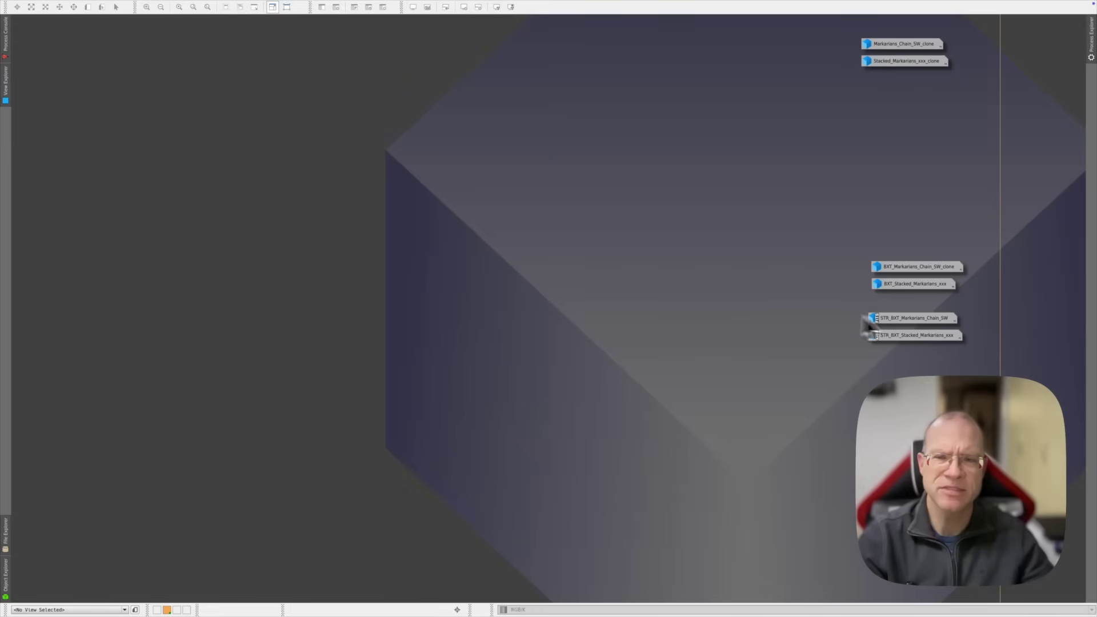
pyautogui.moveTo(925, 324)
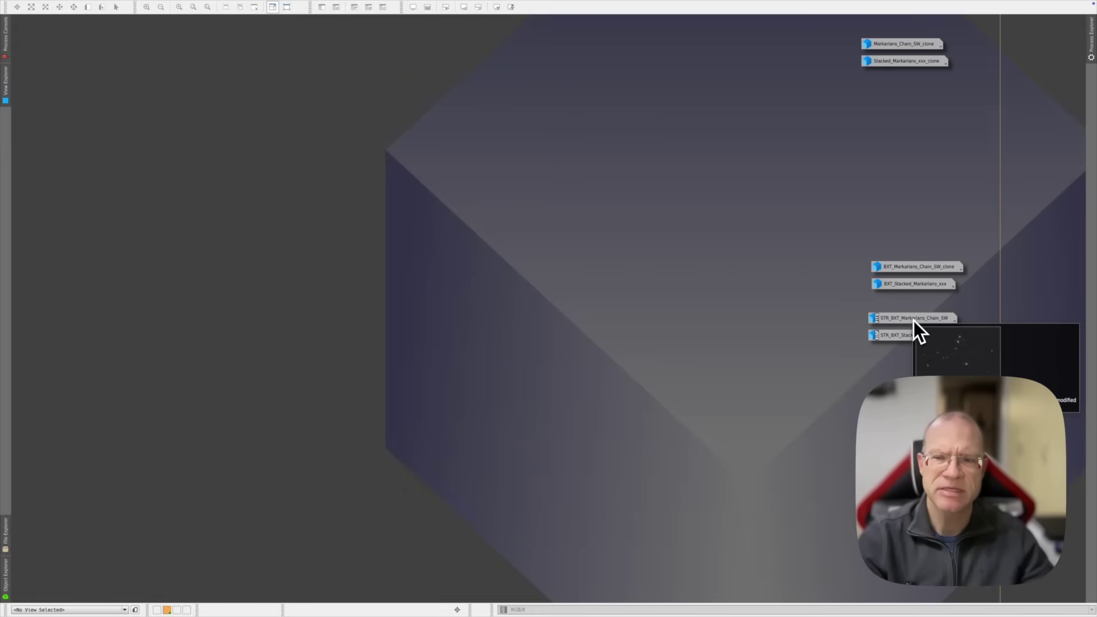
pyautogui.doubleClick(913, 318)
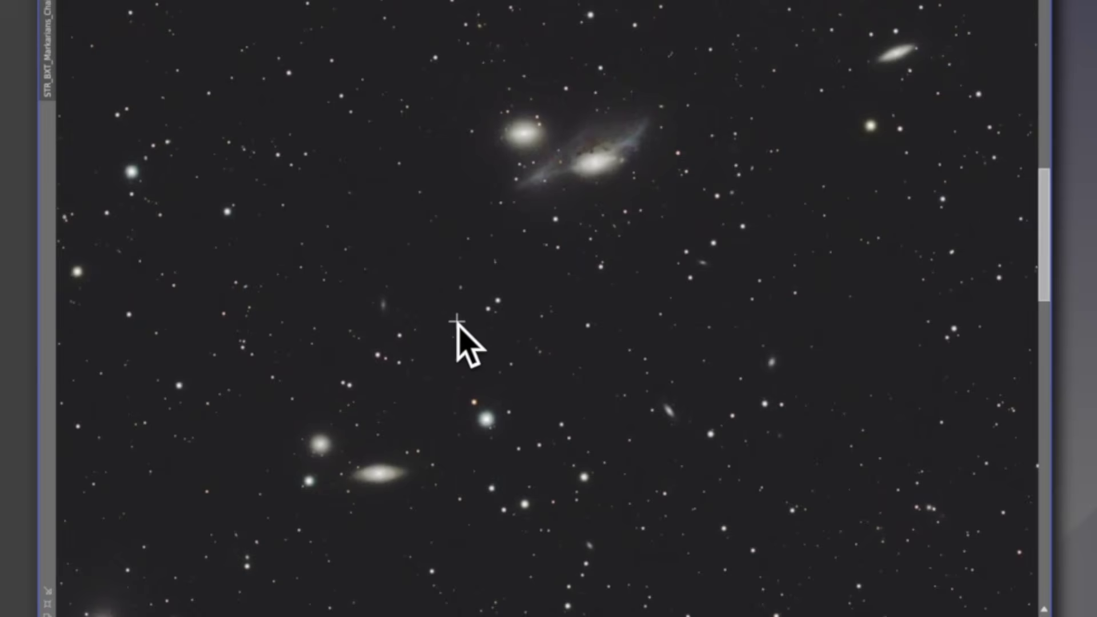
pyautogui.hotkey('ctrl', 'z')
pyautogui.hotkey('ctrl', 'y')
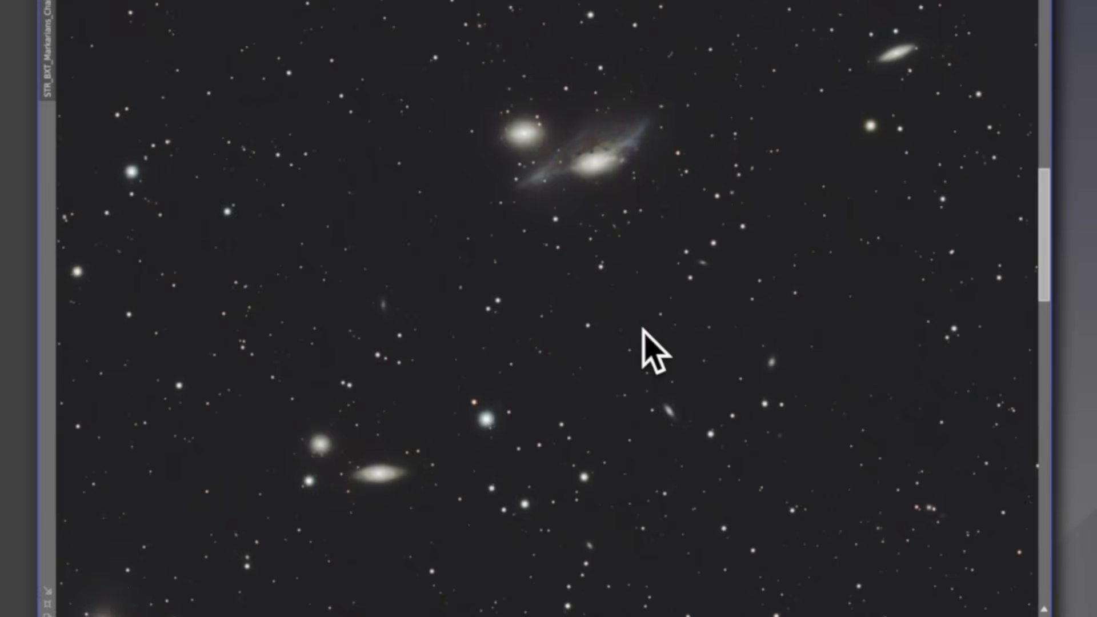